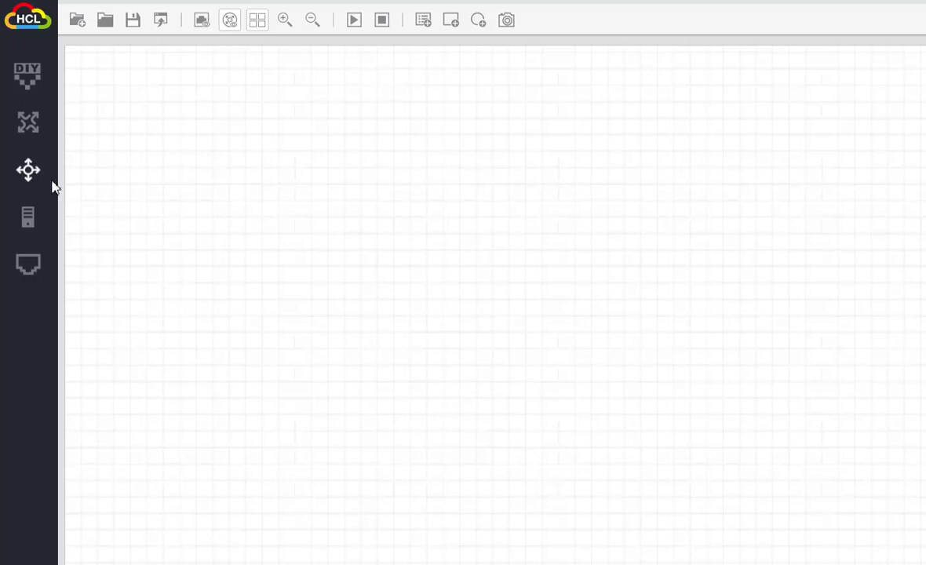
Place switch S5820V2-54QS-GE_1 and Host_1 on the canvas and join them with a GigabitEthernet link.
{"action": "mouse_move", "coordinate": [28, 169]}
{"action": "left_click_drag", "start_coordinate": [127, 177], "coordinate": [575, 184]}
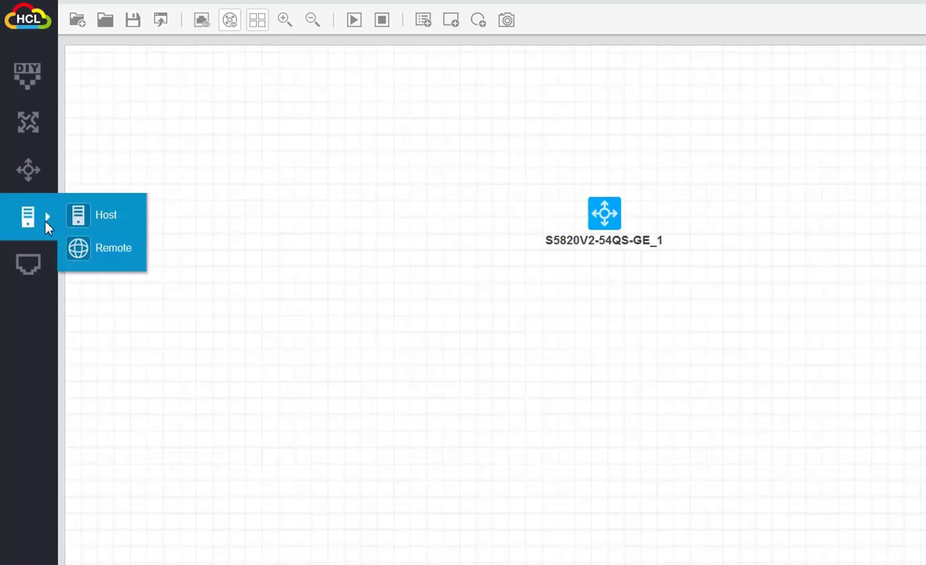
{"action": "left_click_drag", "start_coordinate": [97, 215], "coordinate": [572, 289]}
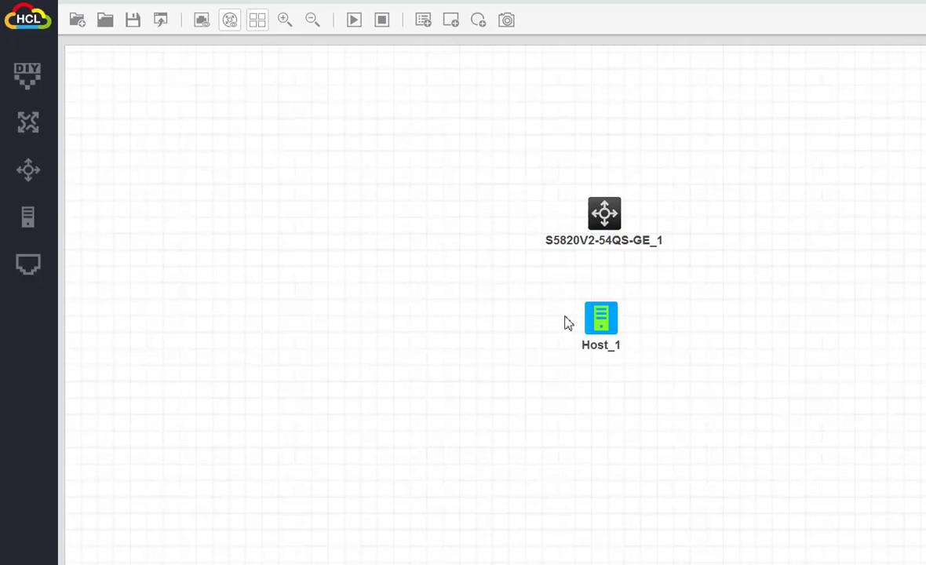
{"action": "left_click", "coordinate": [29, 260]}
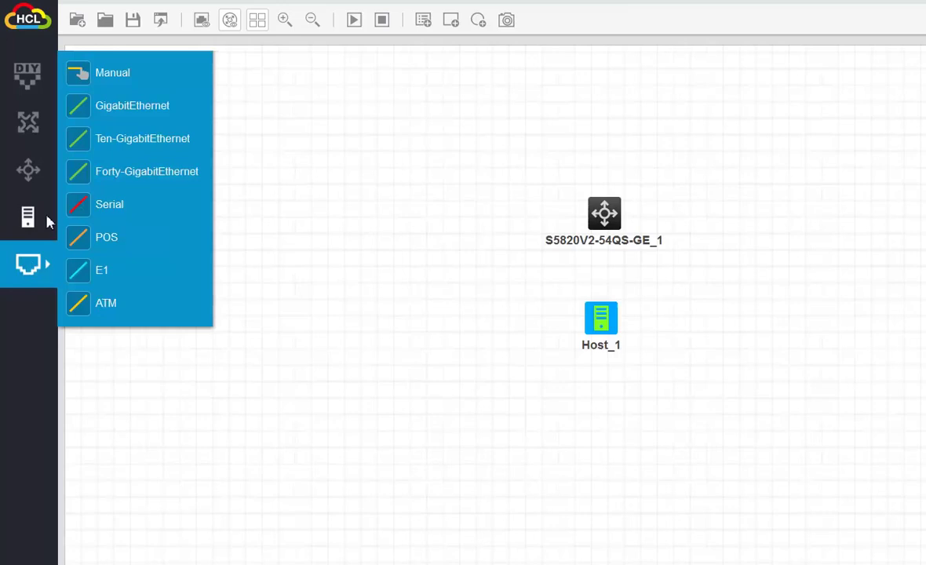
{"action": "left_click", "coordinate": [113, 110]}
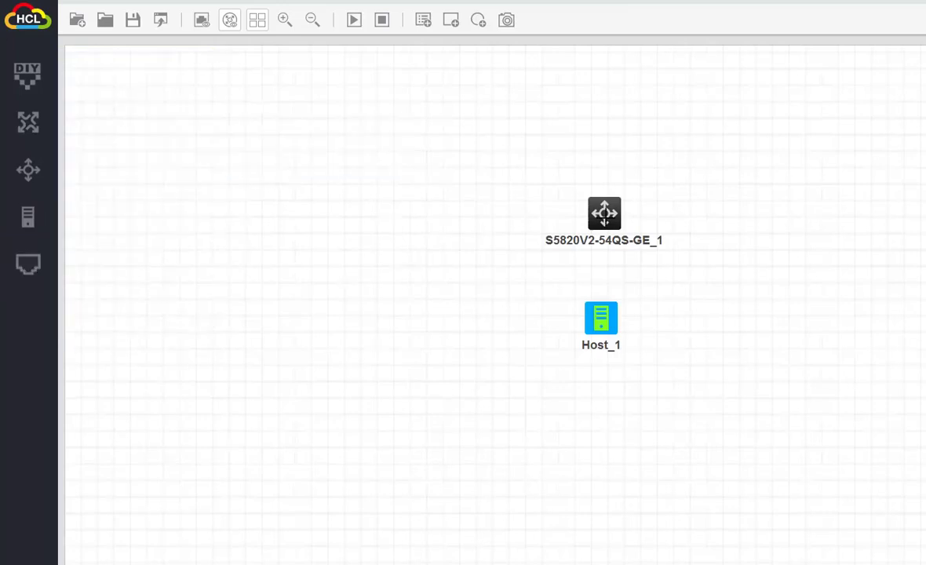
{"action": "left_click", "coordinate": [603, 212]}
{"action": "left_click", "coordinate": [601, 317]}
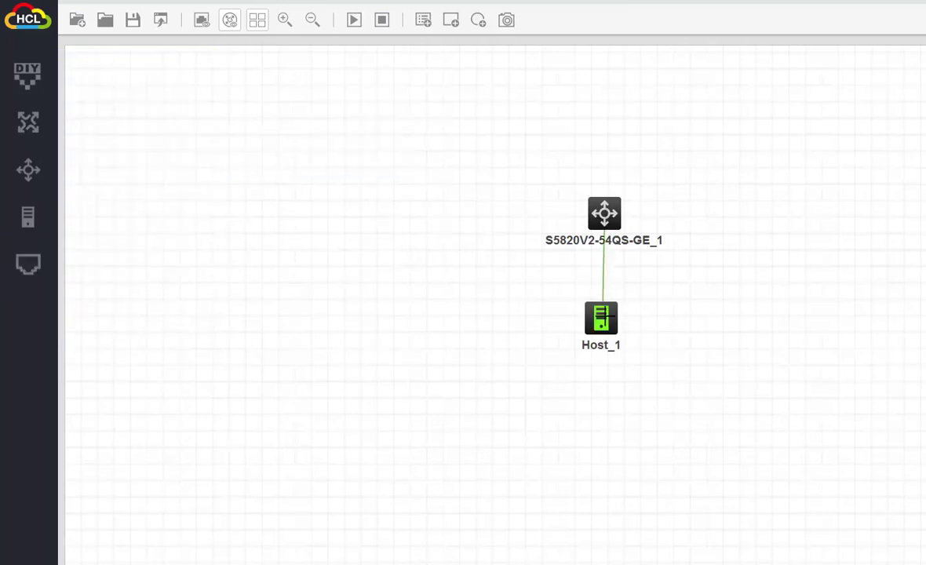
{"action": "left_click", "coordinate": [601, 317]}
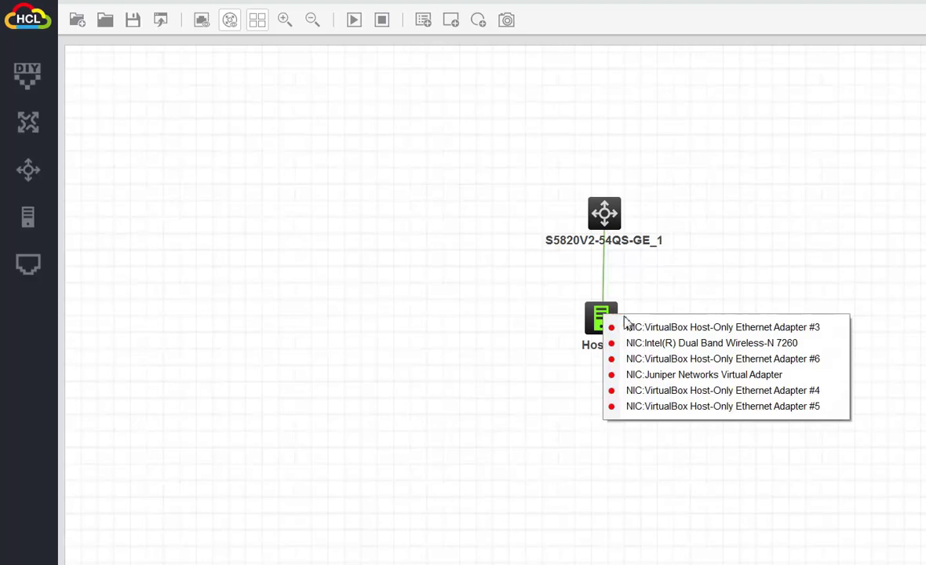
Bind Host_1 to VirtualBox Host-Only Ethernet Adapter #3, leave link mode, and start all devices.
{"action": "left_click", "coordinate": [641, 328]}
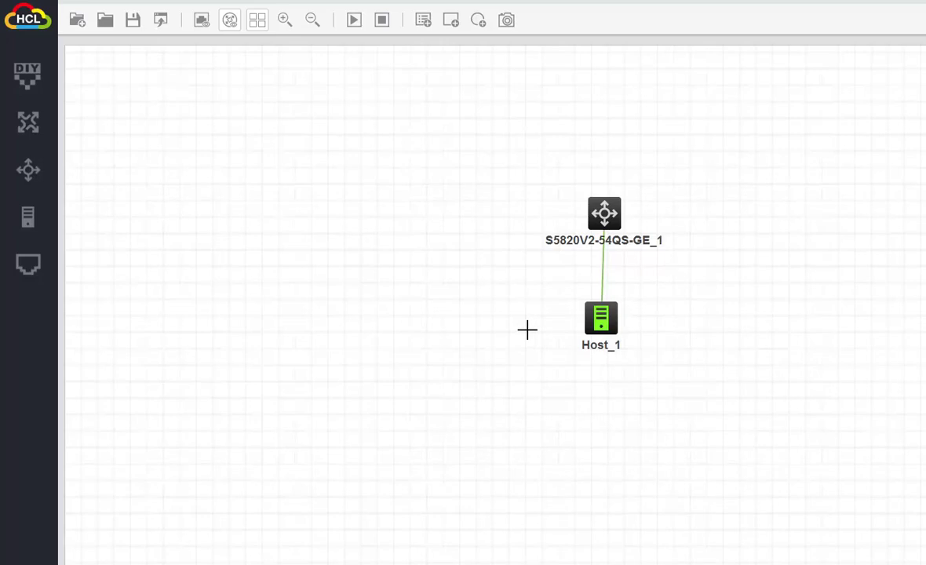
{"action": "right_click", "coordinate": [425, 333]}
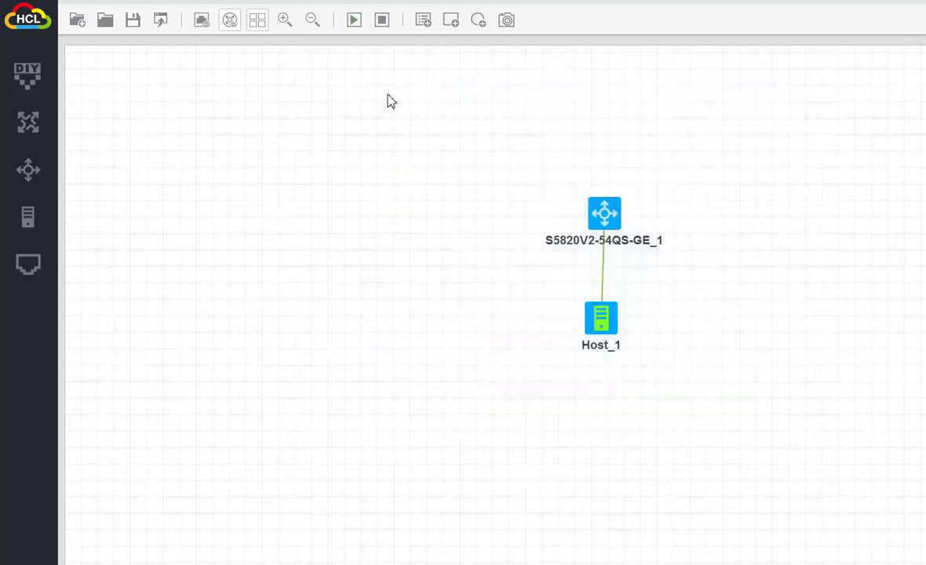
{"action": "left_click", "coordinate": [354, 22]}
Open the S5820V2-54QS-GE_1 switch's console with Start CLI.
{"action": "right_click", "coordinate": [603, 219]}
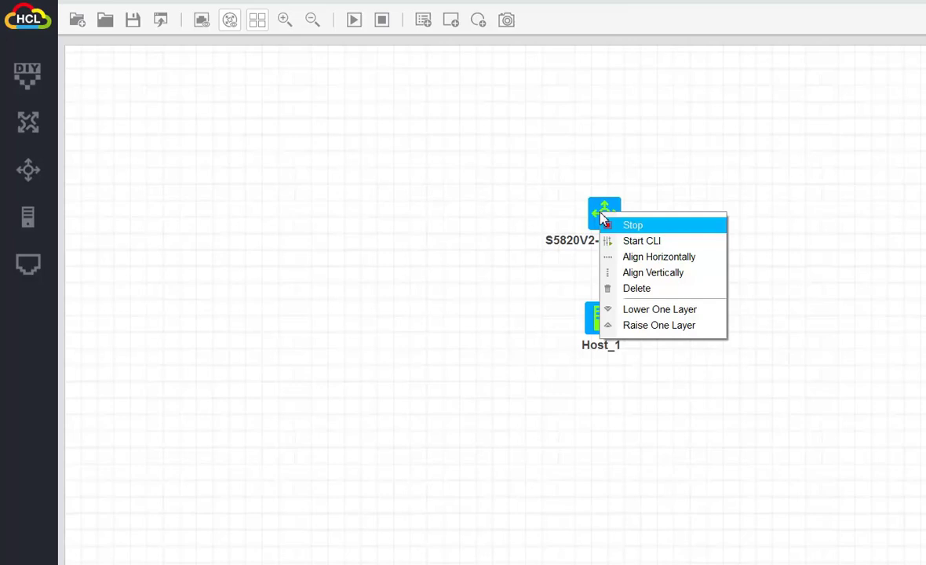
{"action": "left_click", "coordinate": [628, 244]}
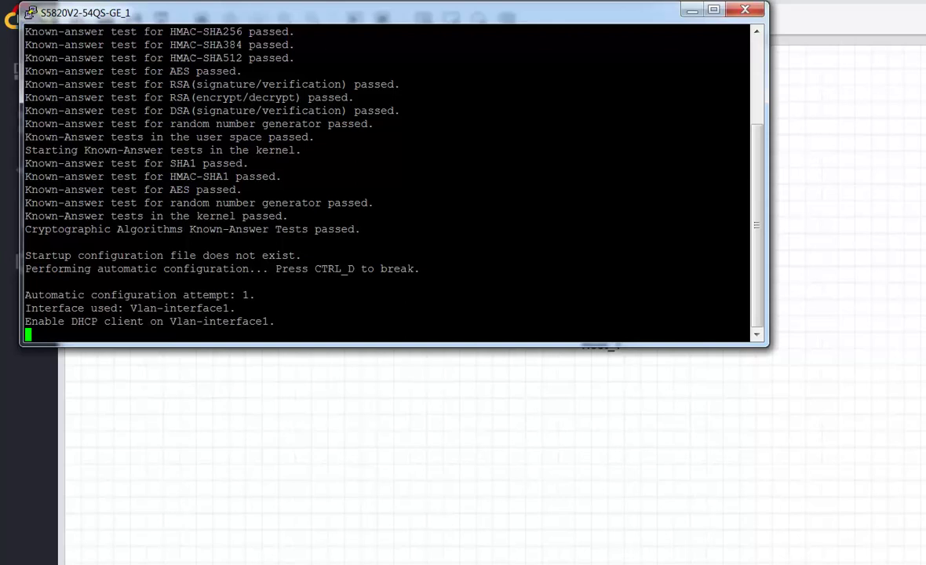
Abort the switch's automatic configuration and enter system view with sys.
{"action": "key", "text": "ctrl+d"}
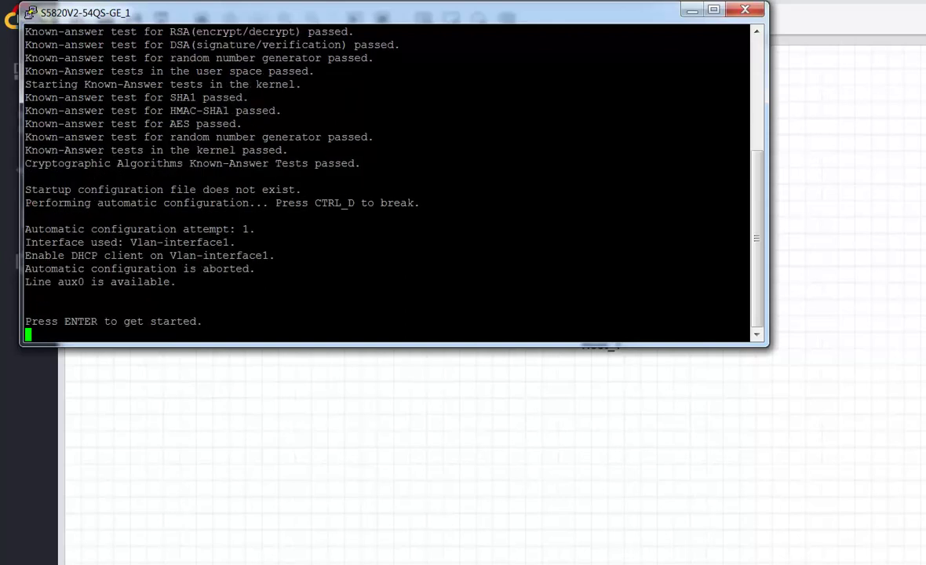
{"action": "key", "text": "Return"}
{"action": "type", "text": "sys"}
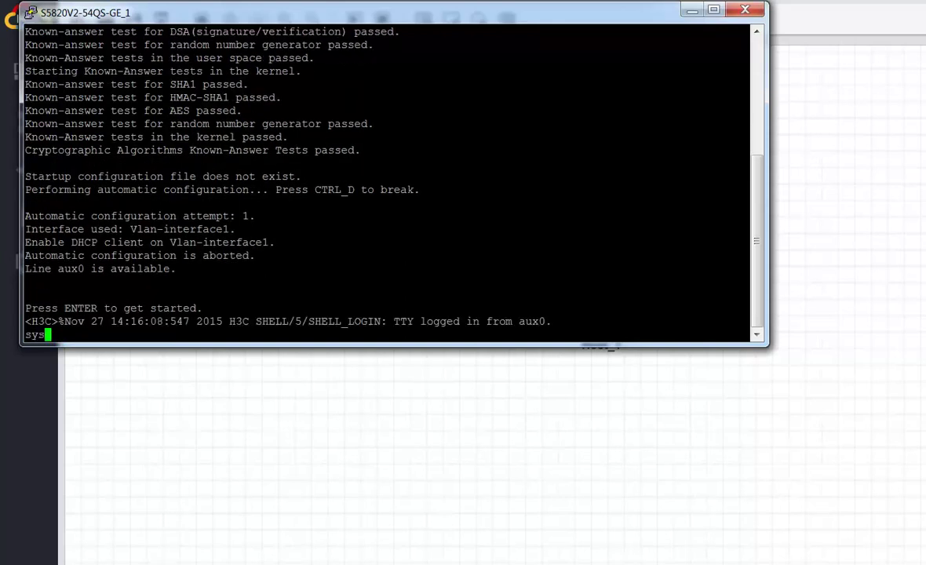
{"action": "key", "text": "Return"}
Set GigabitEthernet1/0/1 to route link-mode and assign it 10.1.1.1/24.
{"action": "type", "text": "int gig 1"}
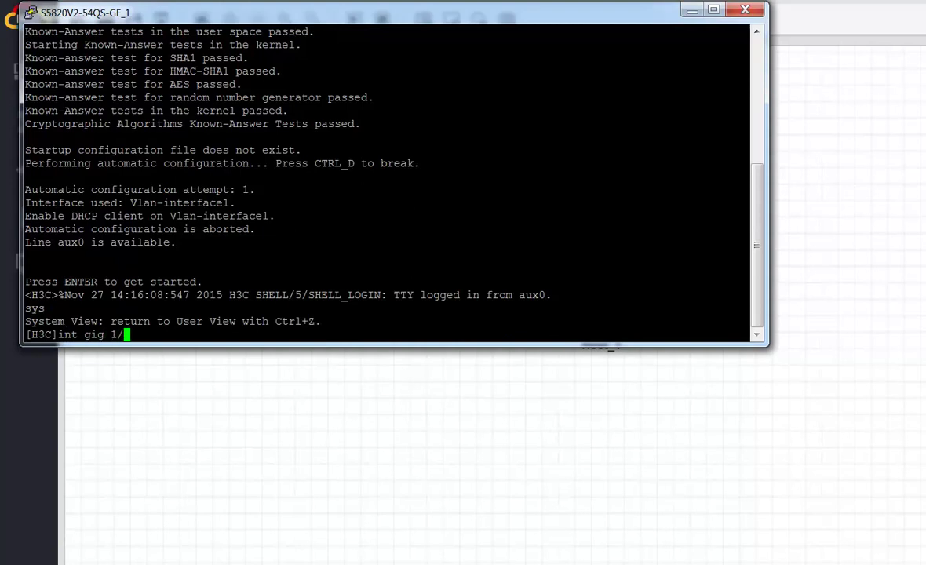
{"action": "type", "text": "/0/1"}
{"action": "key", "text": "Return"}
{"action": "type", "text": "po"}
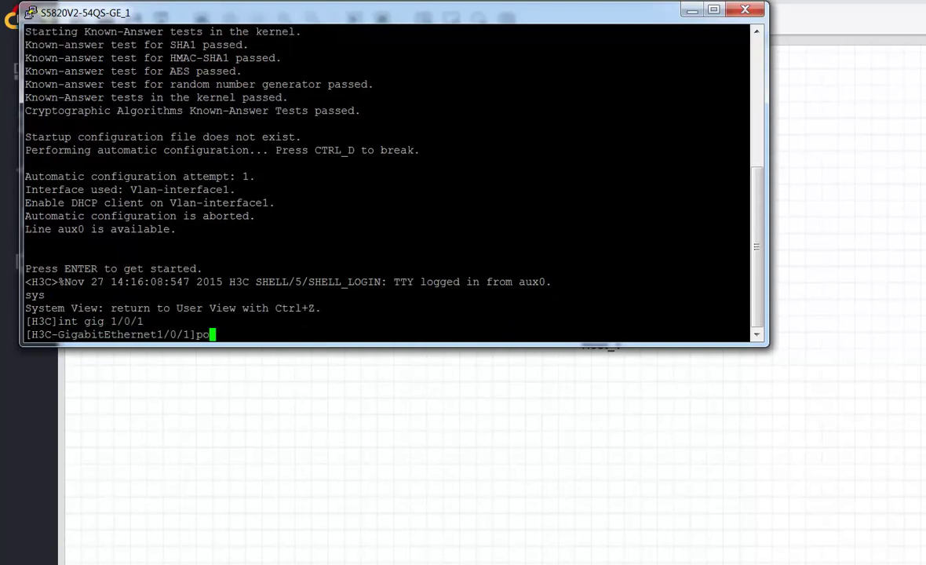
{"action": "type", "text": "rt link-m"}
{"action": "type", "text": "ode rout"}
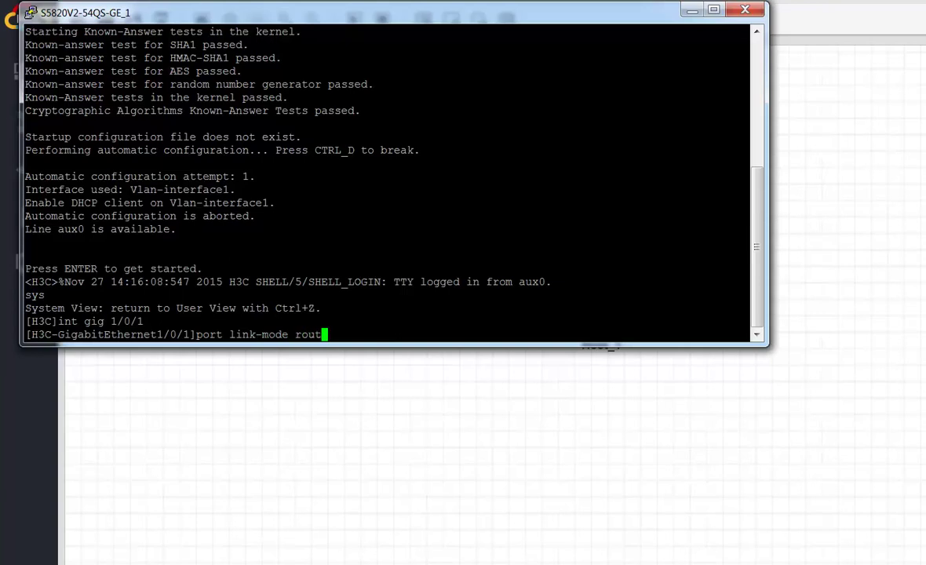
{"action": "key", "text": "Return"}
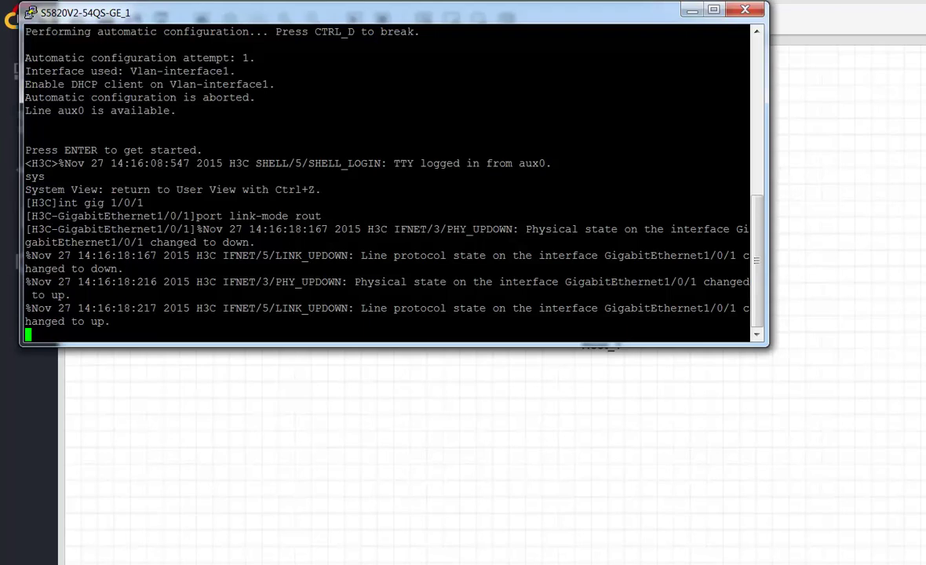
{"action": "key", "text": "Return"}
{"action": "type", "text": "ip add"}
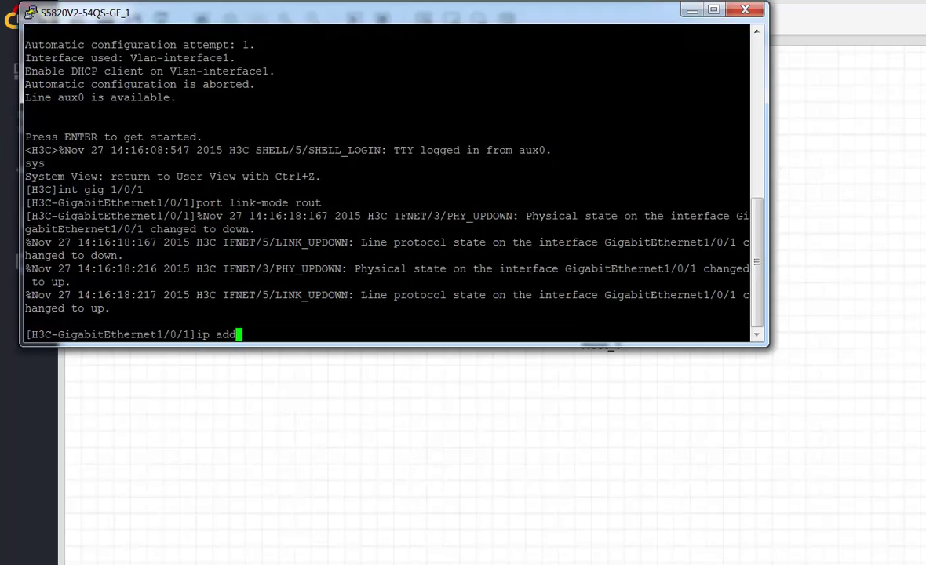
{"action": "type", "text": " 10.1.1.1 24"}
{"action": "key", "text": "Return"}
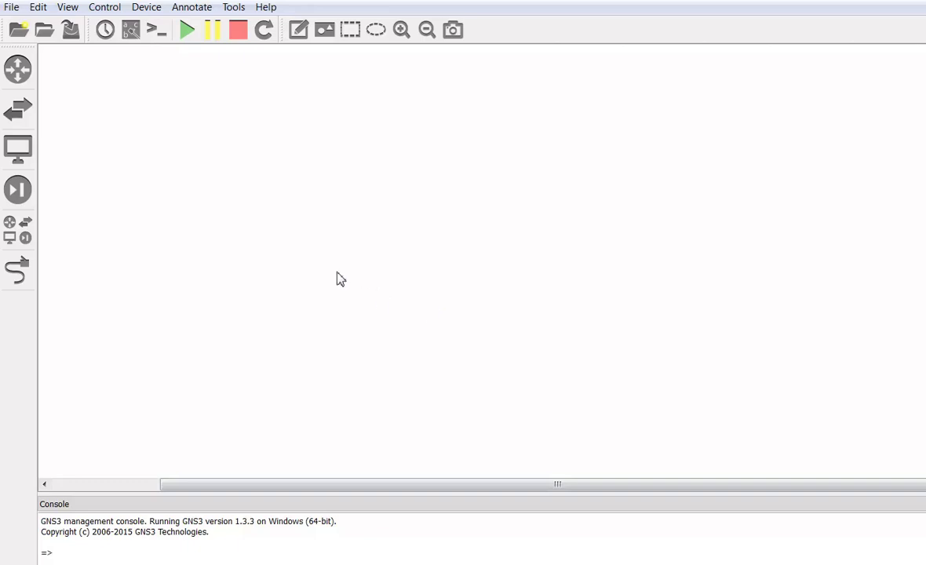
Add a c7200 router R1 and a Cloud node below it to the GNS3 workspace.
{"action": "left_click", "coordinate": [18, 70]}
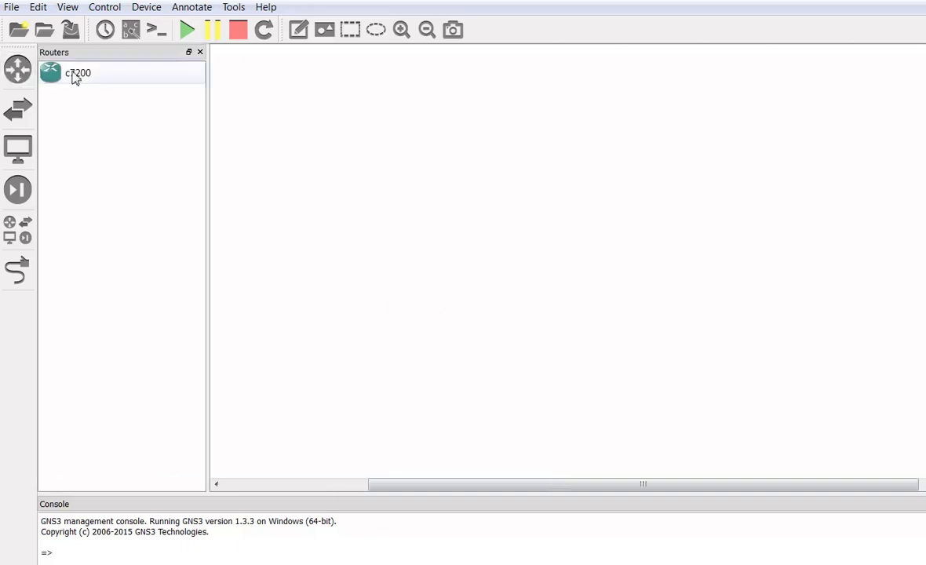
{"action": "mouse_move", "coordinate": [75, 79]}
{"action": "left_mouse_down"}
{"action": "mouse_move", "coordinate": [543, 256]}
{"action": "mouse_move", "coordinate": [535, 229]}
{"action": "left_mouse_up"}
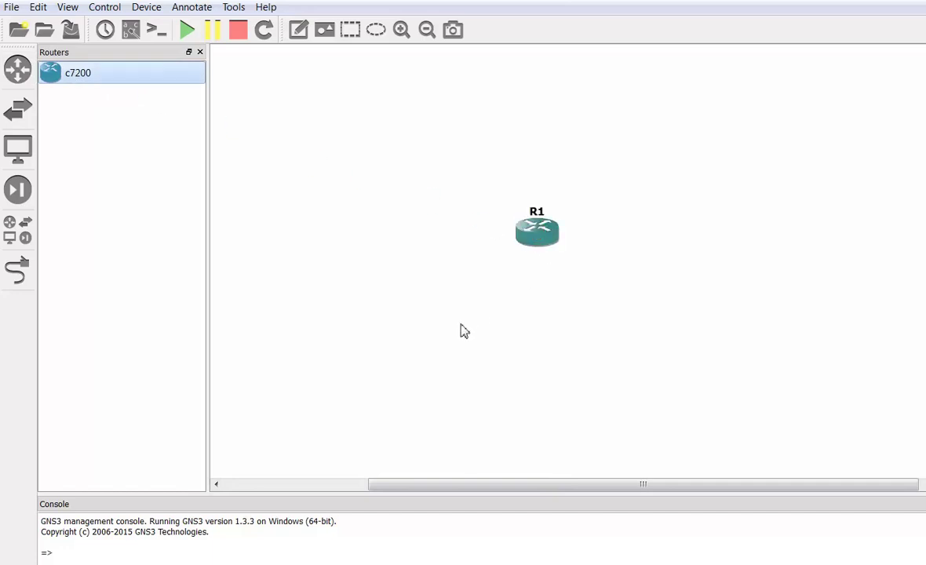
{"action": "left_click", "coordinate": [19, 150]}
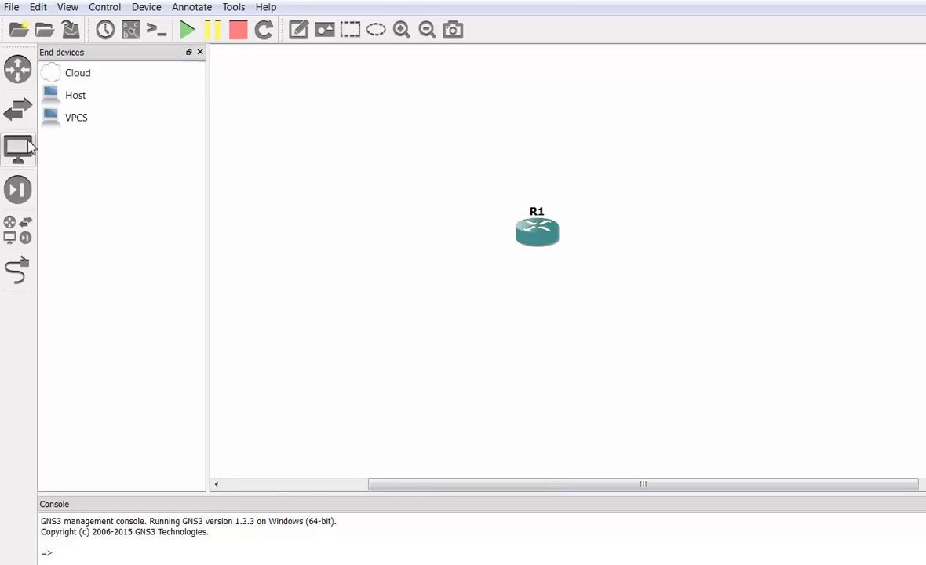
{"action": "left_click_drag", "start_coordinate": [63, 76], "coordinate": [540, 352]}
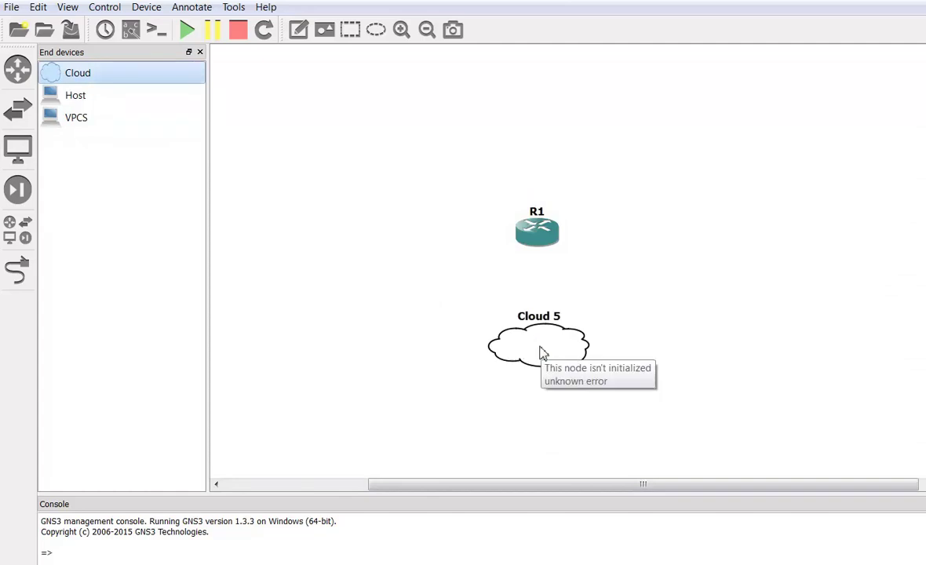
Add VirtualBox Host-Only Network #3 to Cloud 5's Ethernet NIO list and save the configuration.
{"action": "right_click", "coordinate": [540, 353]}
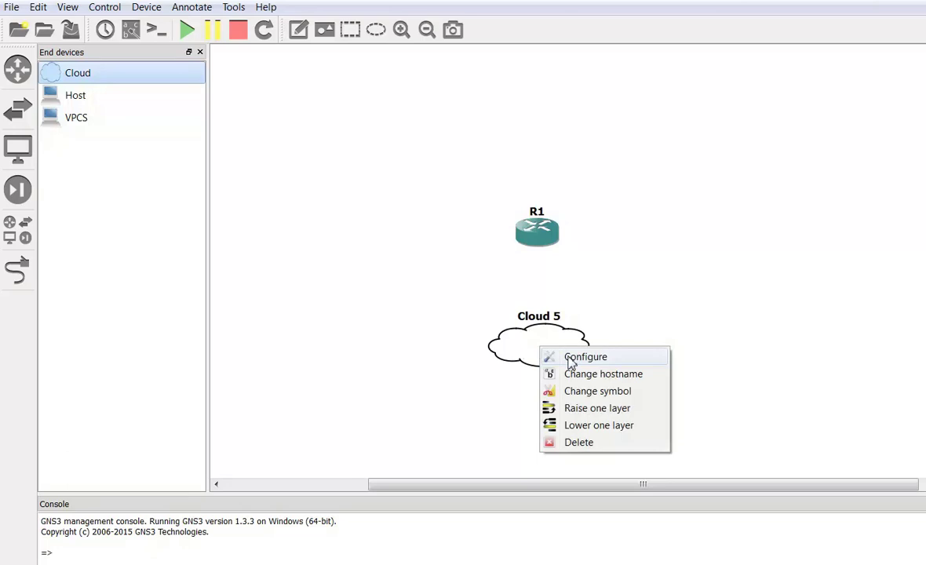
{"action": "left_click", "coordinate": [570, 359]}
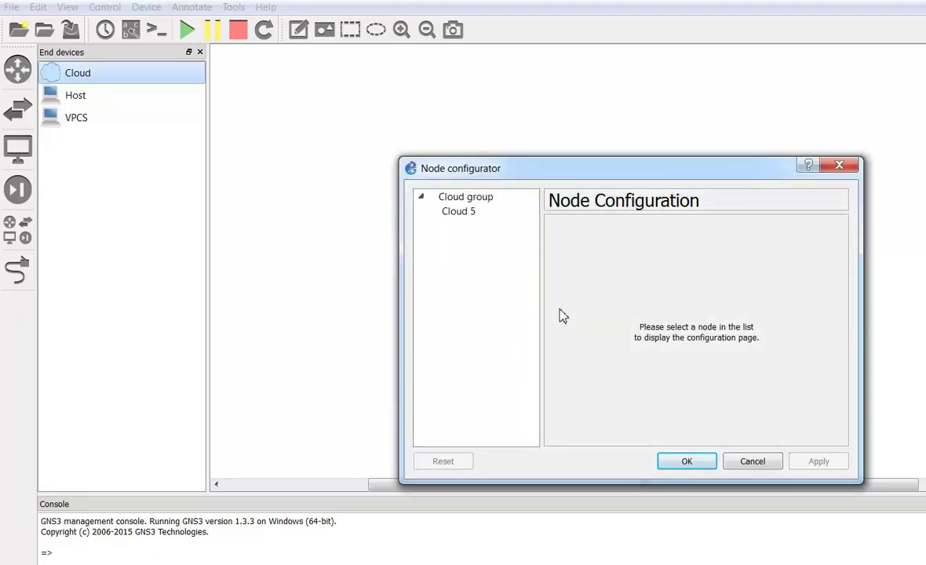
{"action": "left_click", "coordinate": [465, 216]}
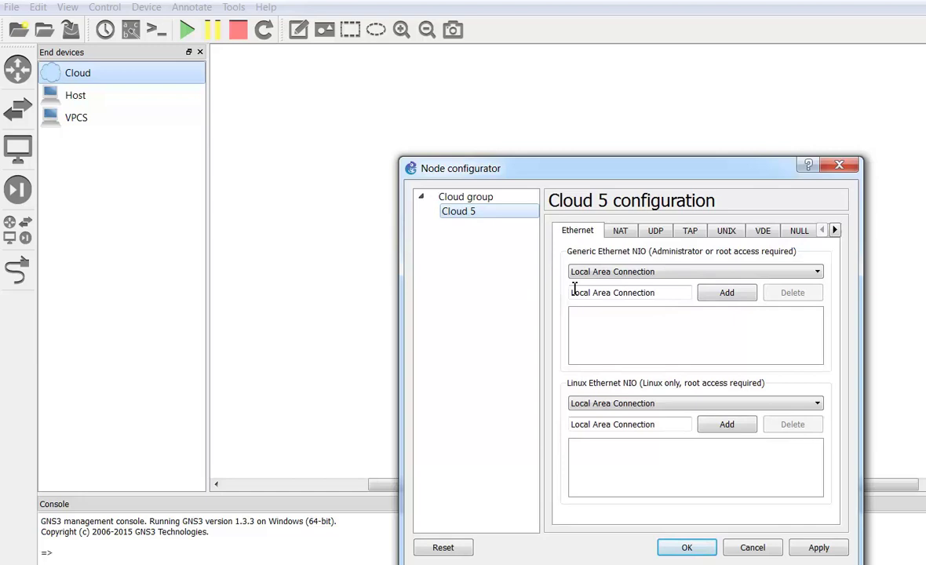
{"action": "left_click", "coordinate": [624, 273]}
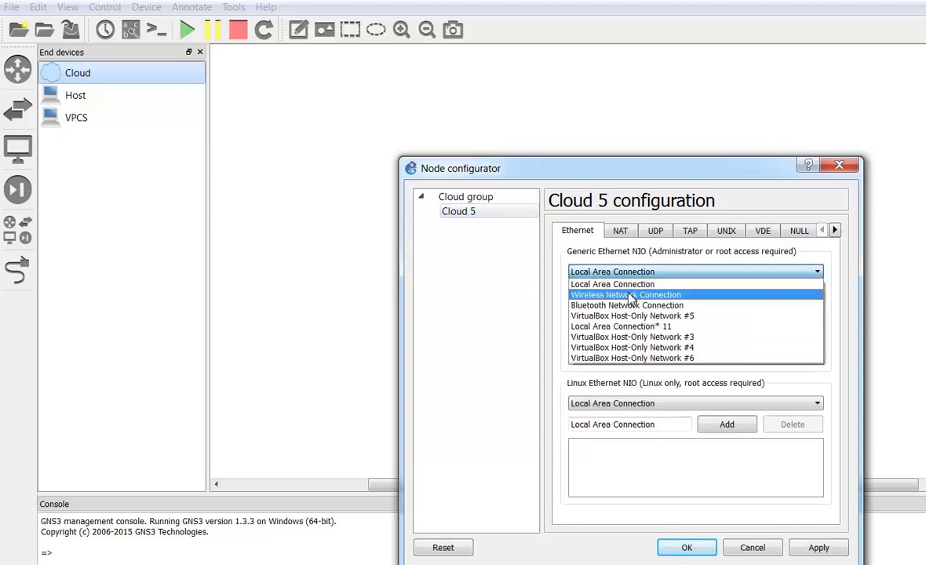
{"action": "left_click", "coordinate": [631, 336]}
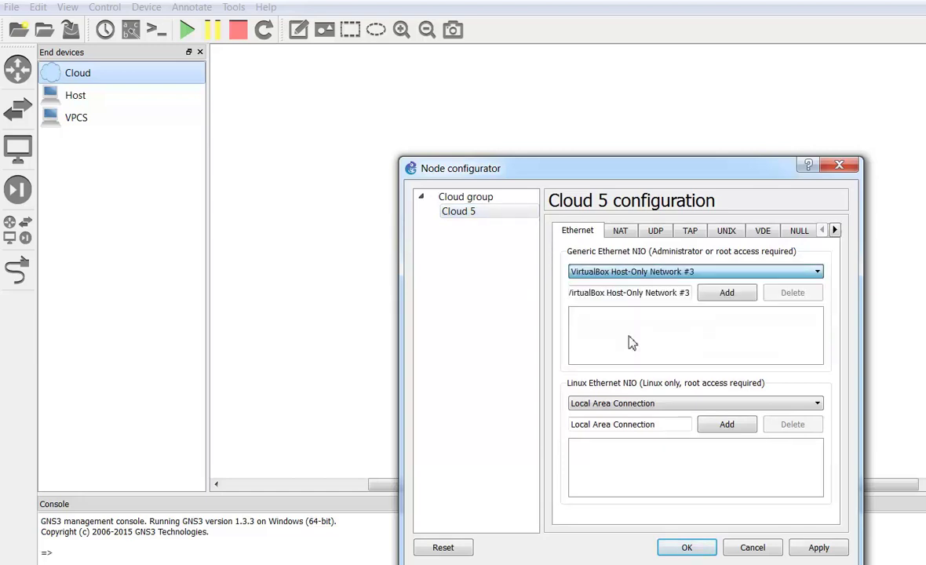
{"action": "left_click", "coordinate": [716, 296]}
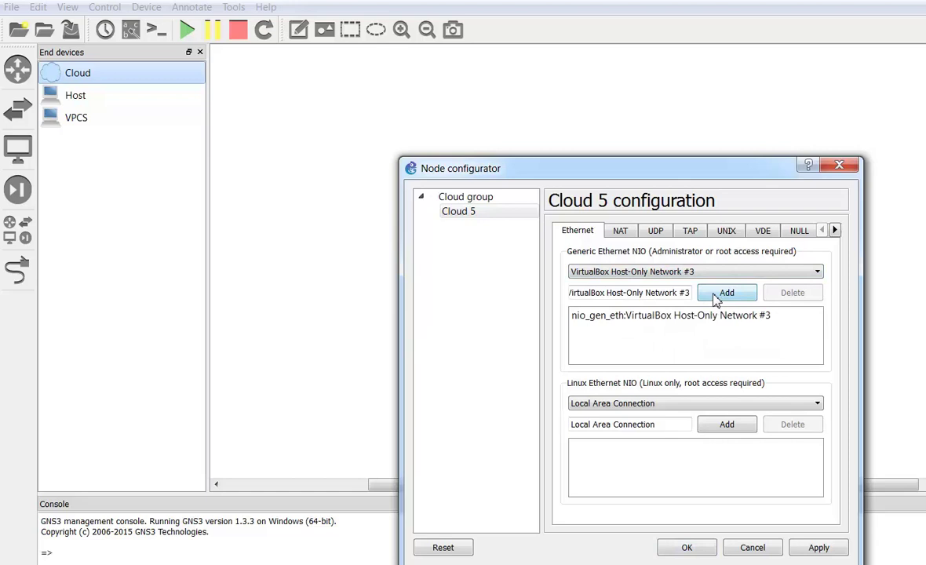
{"action": "left_click", "coordinate": [688, 548]}
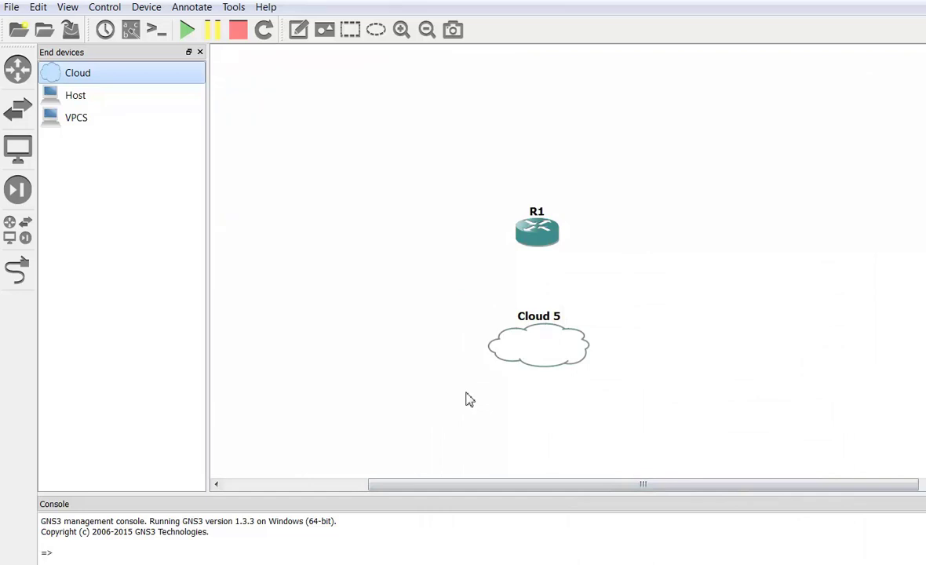
Cable R1's FastEthernet0/0 to Cloud 5's VirtualBox Host-Only Network #3 port.
{"action": "left_click", "coordinate": [16, 271]}
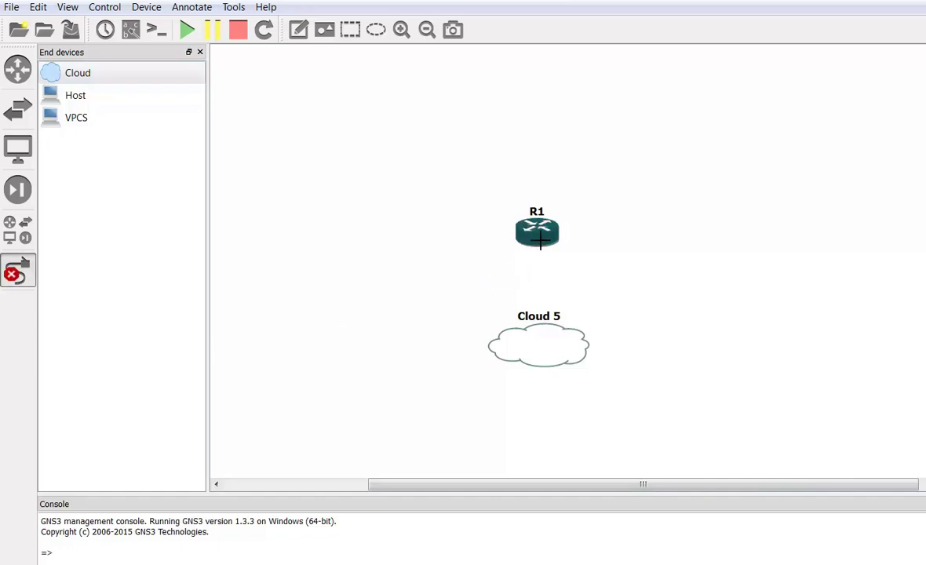
{"action": "left_click", "coordinate": [540, 239]}
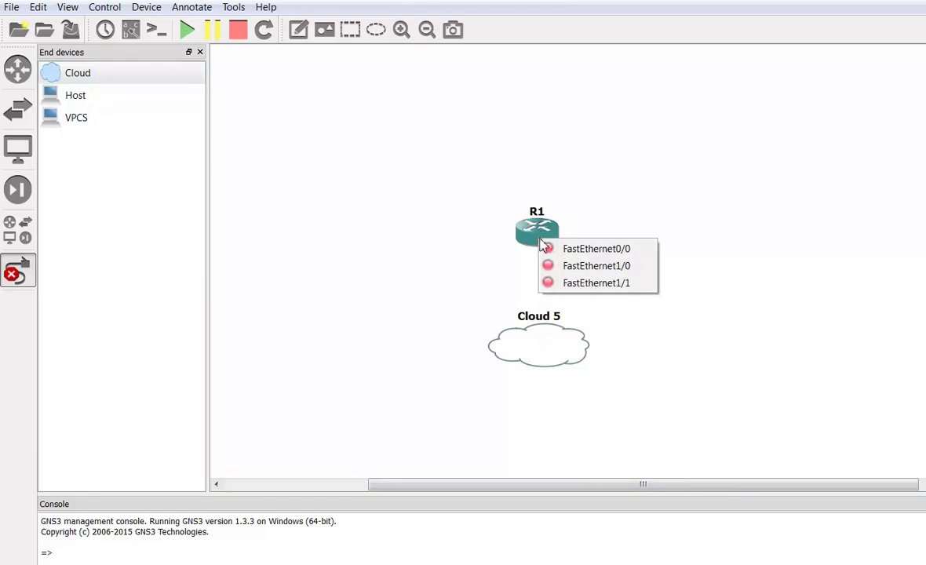
{"action": "left_click", "coordinate": [562, 249]}
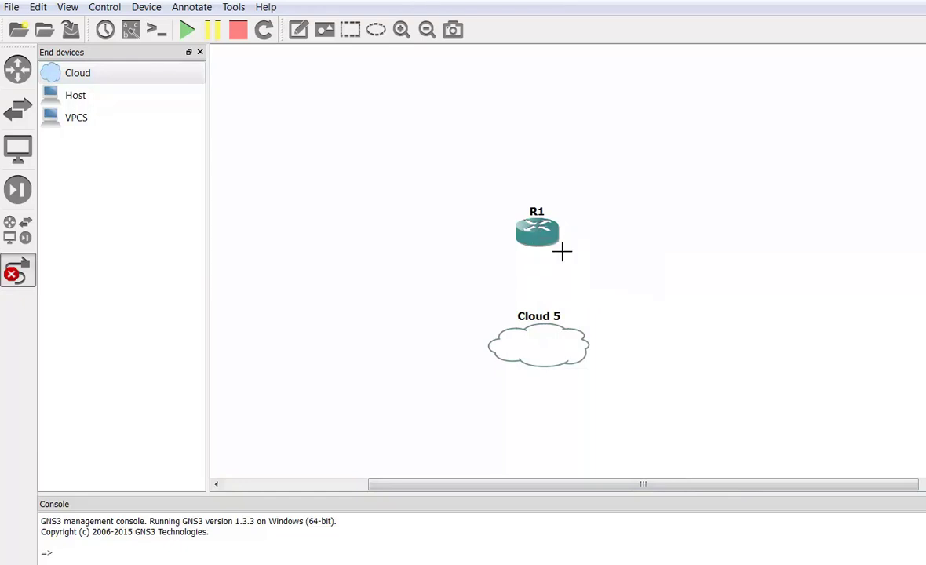
{"action": "left_click", "coordinate": [534, 349]}
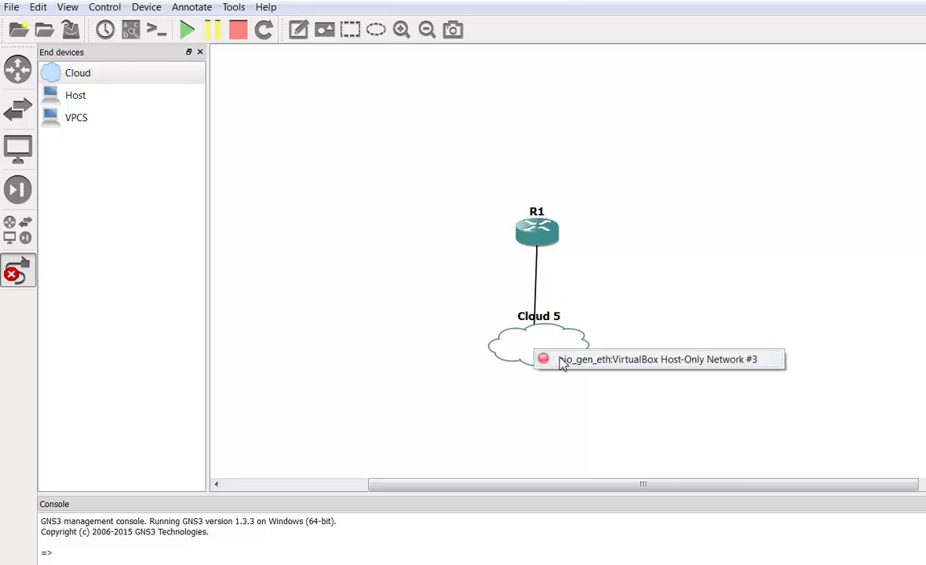
{"action": "left_click", "coordinate": [571, 360]}
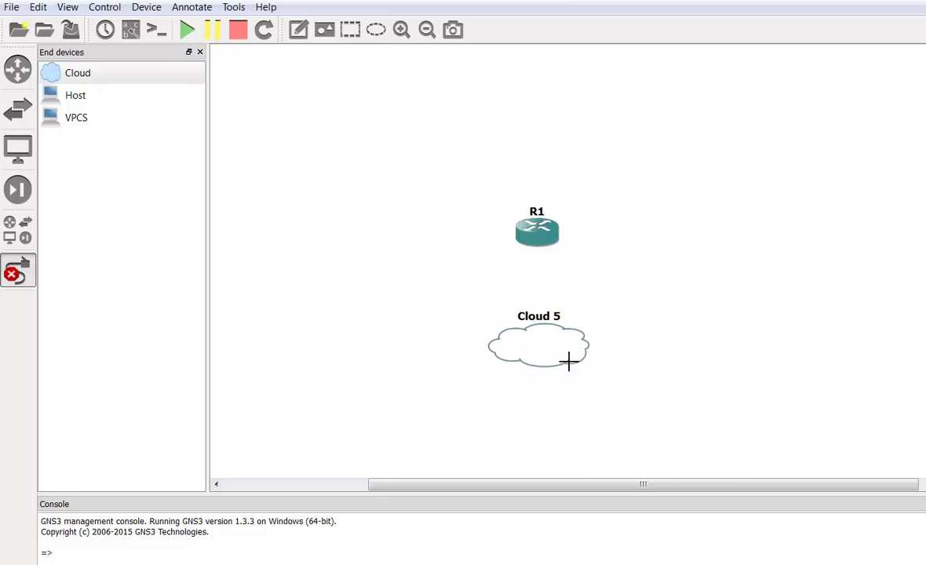
{"action": "right_click", "coordinate": [468, 388]}
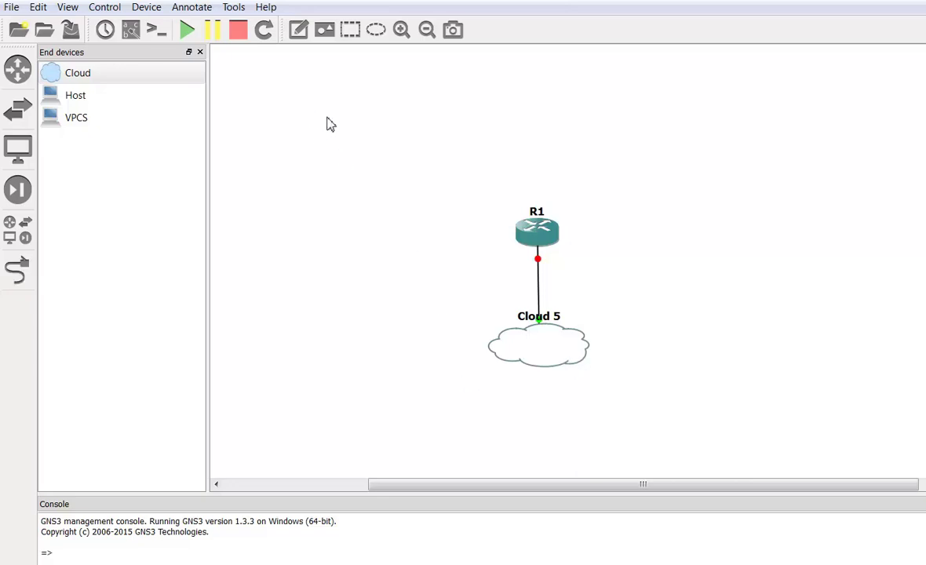
Power on router R1 and bring up its context menu.
{"action": "left_click", "coordinate": [187, 33]}
{"action": "right_click", "coordinate": [535, 243]}
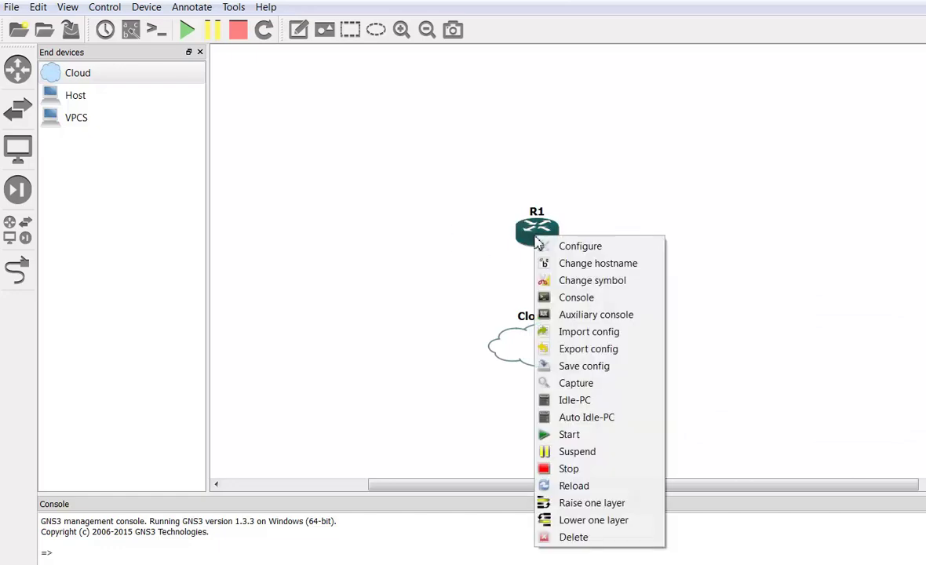
Open R1's console and enter global configuration mode with conf t.
{"action": "left_click", "coordinate": [568, 297]}
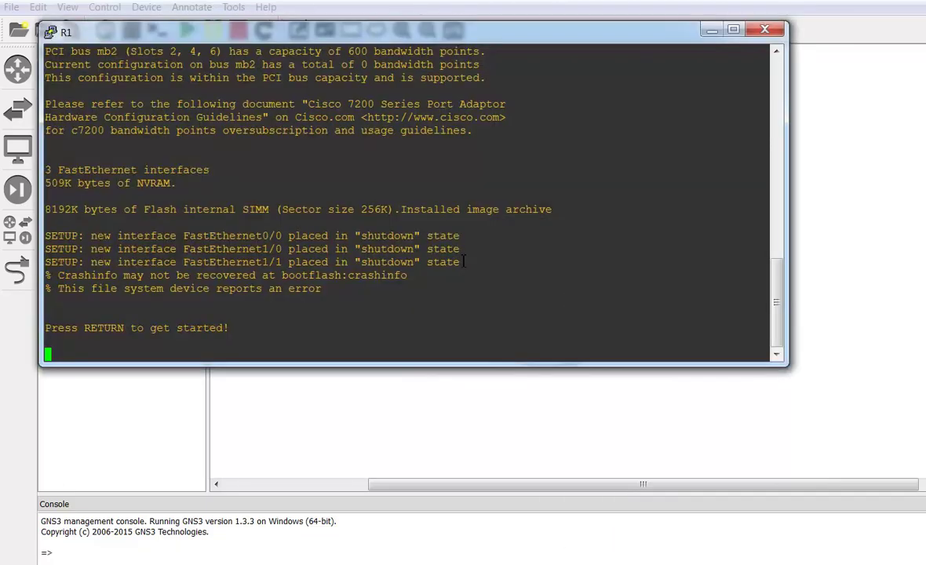
{"action": "key", "text": "Return"}
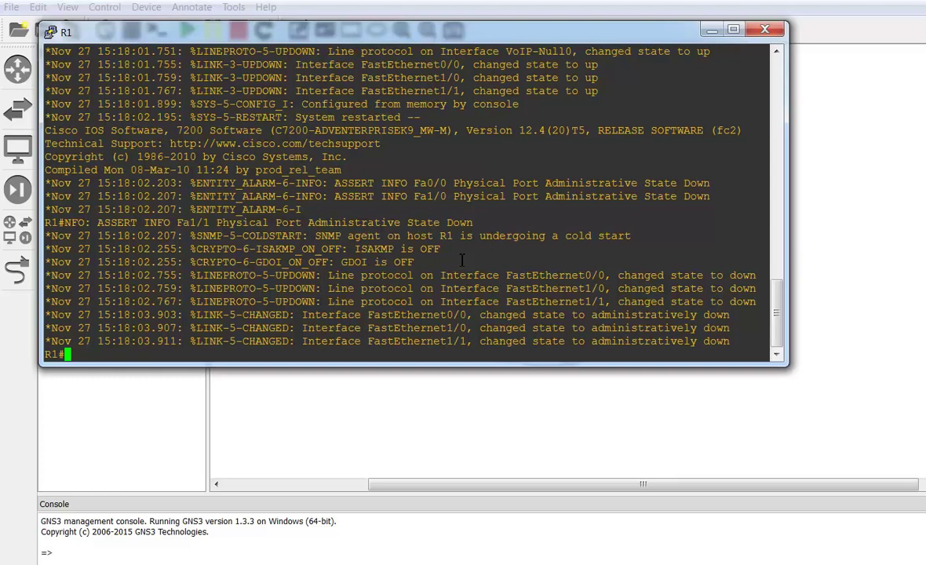
{"action": "key", "text": "Return"}
{"action": "key", "text": "Return"}
{"action": "key", "text": "Return"}
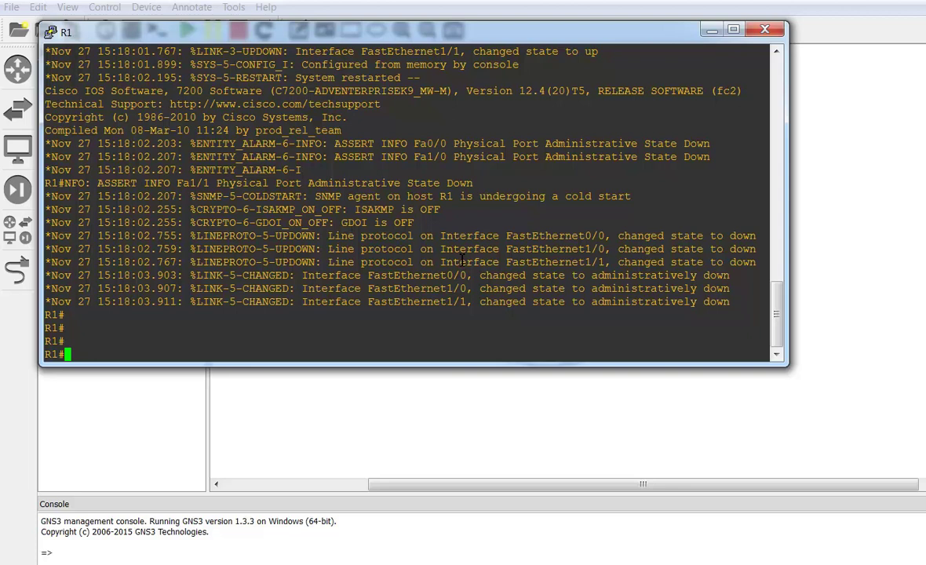
{"action": "type", "text": "conf "}
{"action": "type", "text": "t"}
{"action": "key", "text": "Return"}
Give FastEthernet0/0 address 10.1.1.2 255.255.255.0 and enable it with no shut.
{"action": "type", "text": "int"}
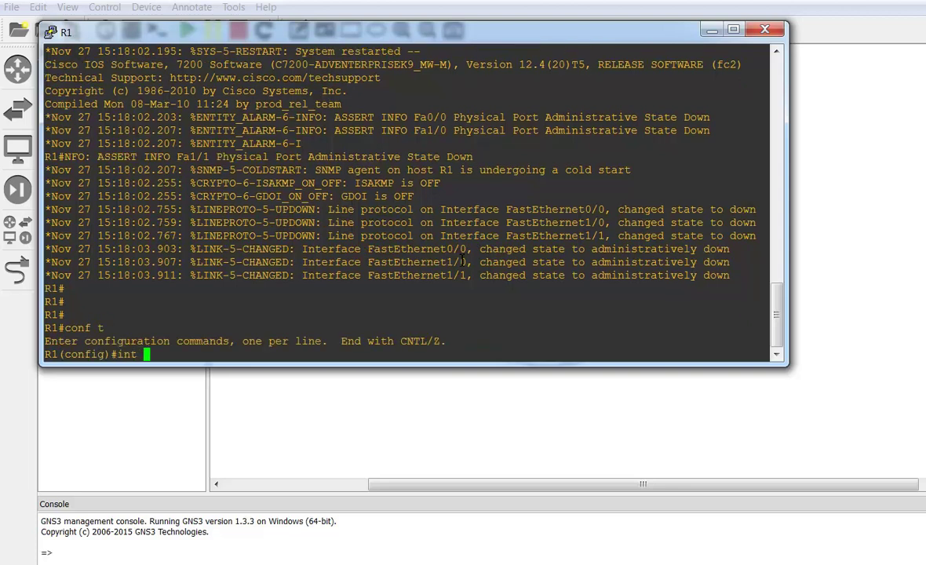
{"action": "type", "text": " fas"}
{"action": "key", "text": "Tab"}
{"action": "type", "text": "0"}
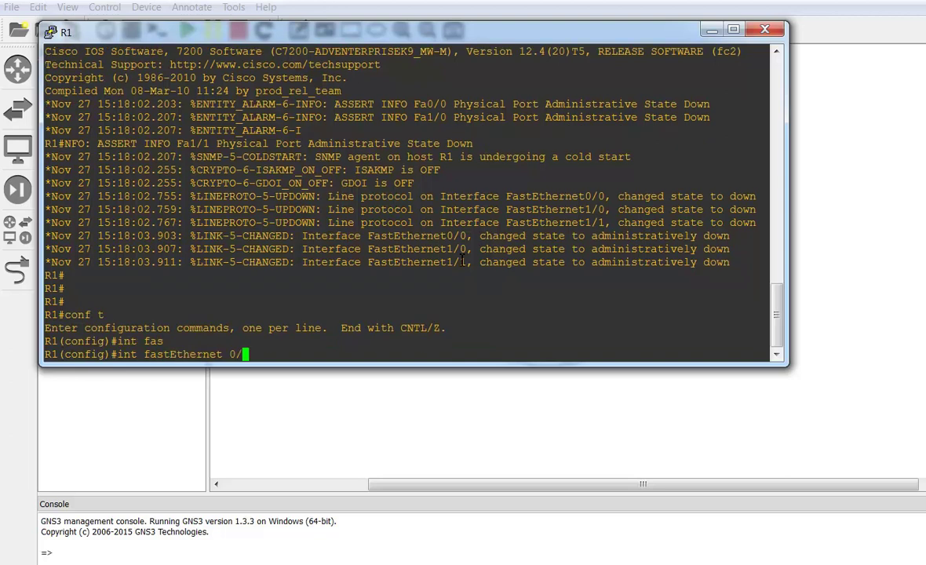
{"action": "type", "text": "/0"}
{"action": "key", "text": "Return"}
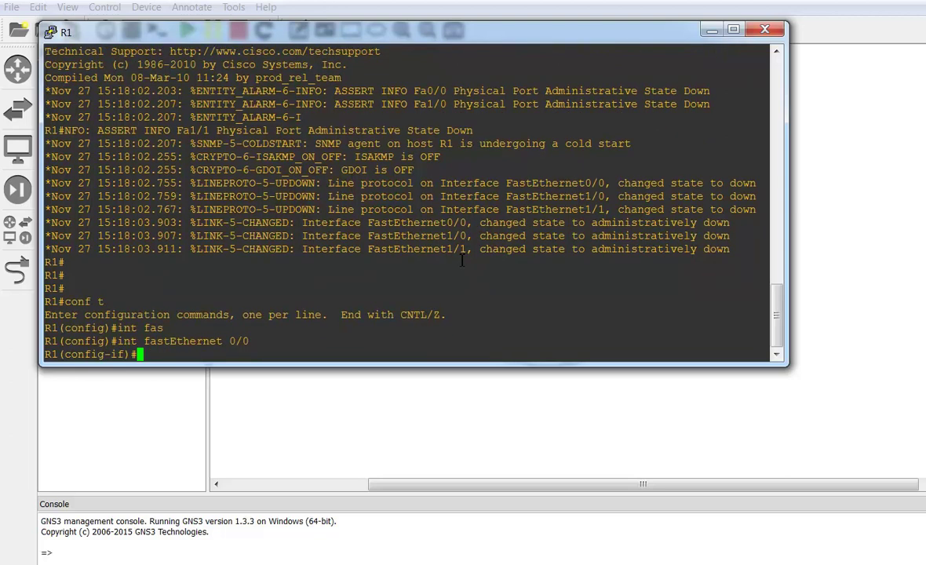
{"action": "type", "text": "ip add 1"}
{"action": "type", "text": "0.1.1.2 "}
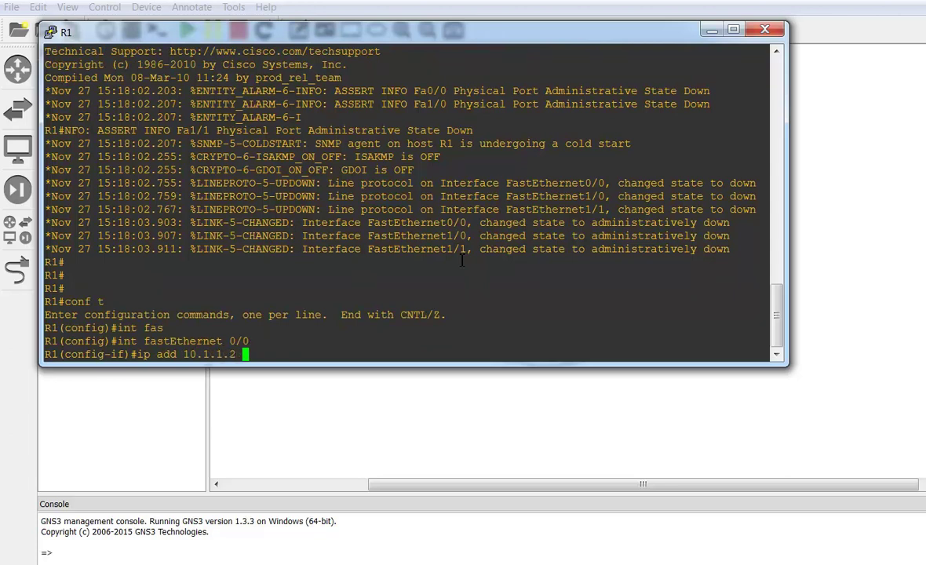
{"action": "type", "text": "255.255.255."}
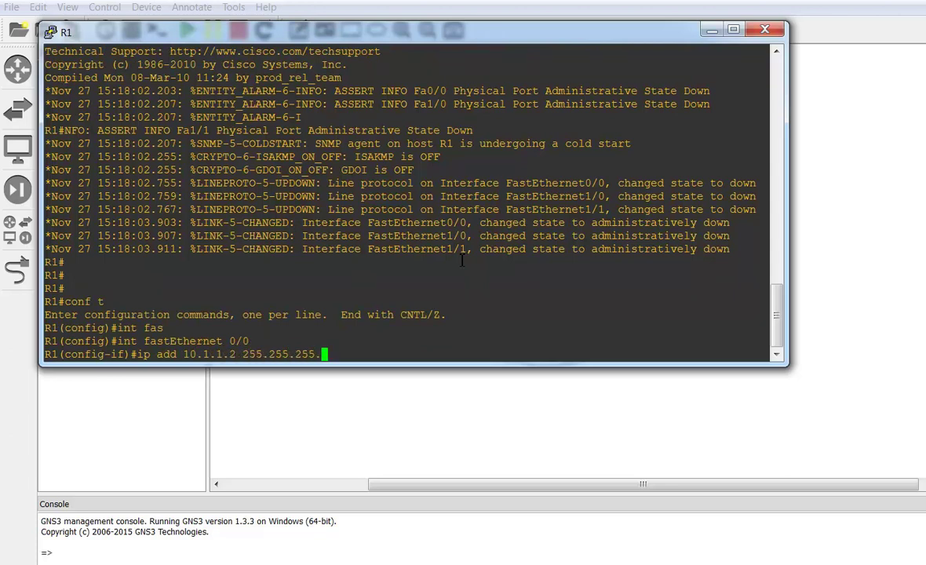
{"action": "type", "text": "0"}
{"action": "key", "text": "Return"}
{"action": "type", "text": "no"}
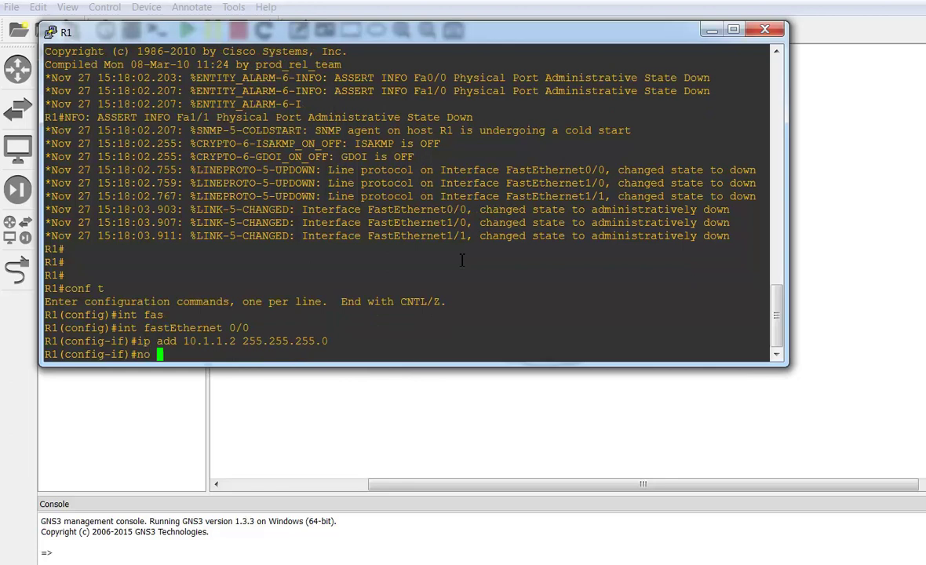
{"action": "type", "text": " shut"}
{"action": "key", "text": "Return"}
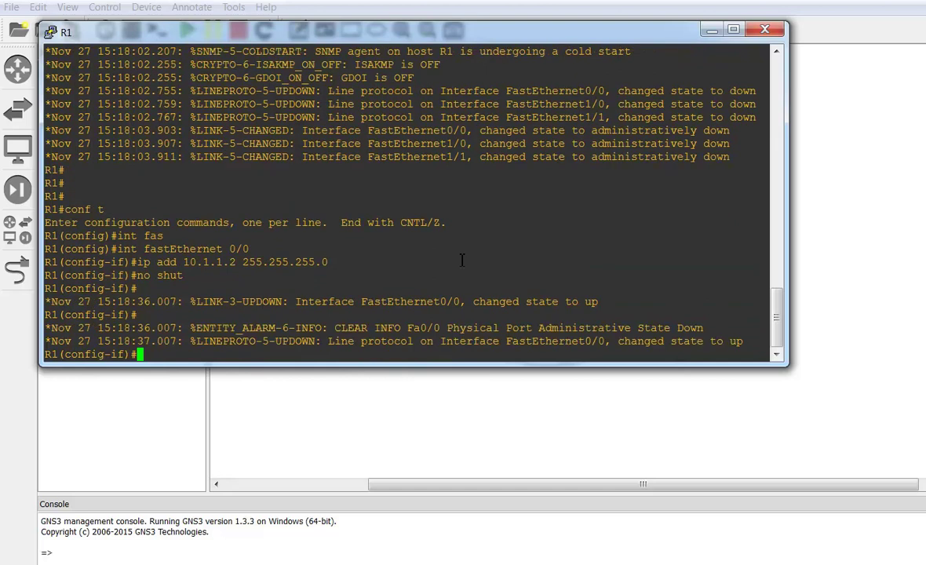
Exit to privileged mode and ping 10.1.1.1 twice, the second at 100 percent success.
{"action": "type", "text": "exit"}
{"action": "key", "text": "Return"}
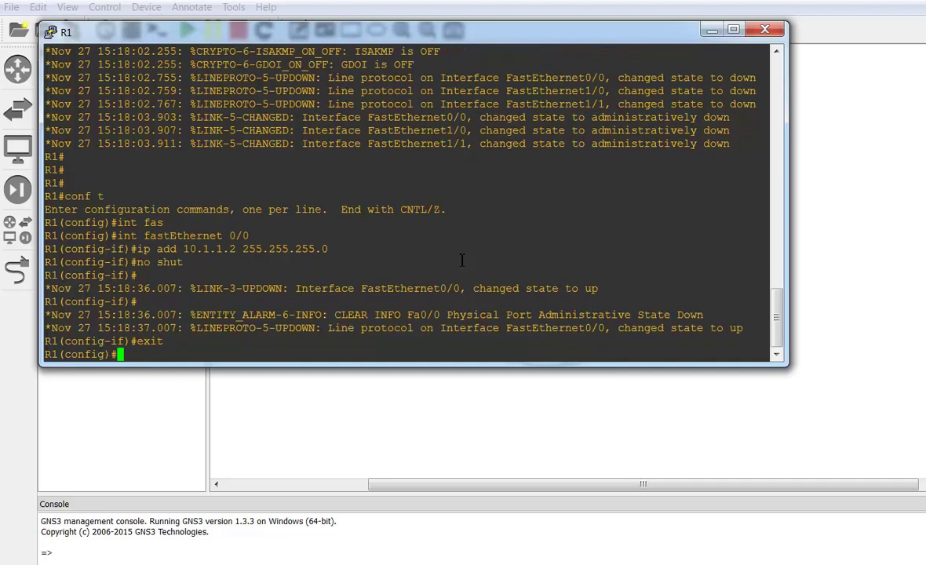
{"action": "type", "text": "exit"}
{"action": "key", "text": "Return"}
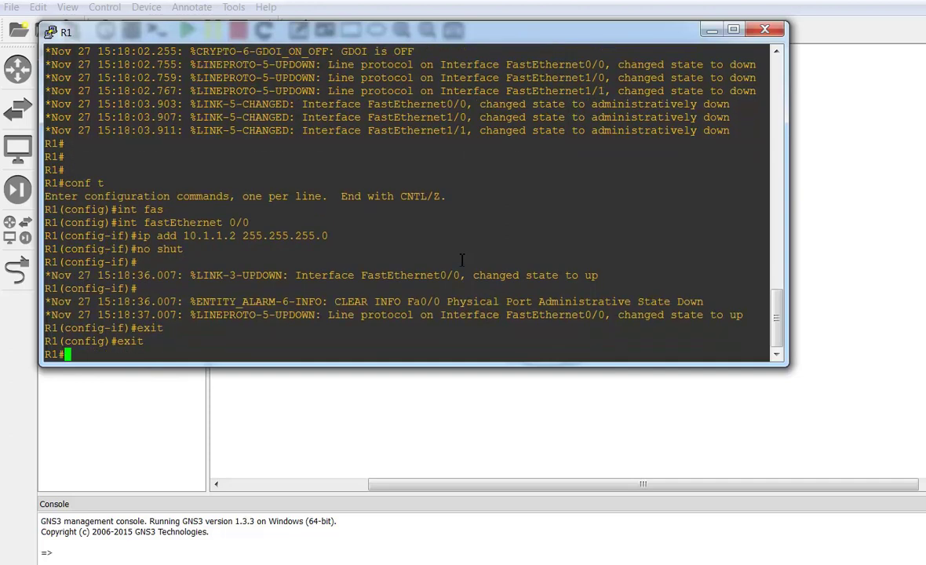
{"action": "type", "text": "ping 10.1.1."}
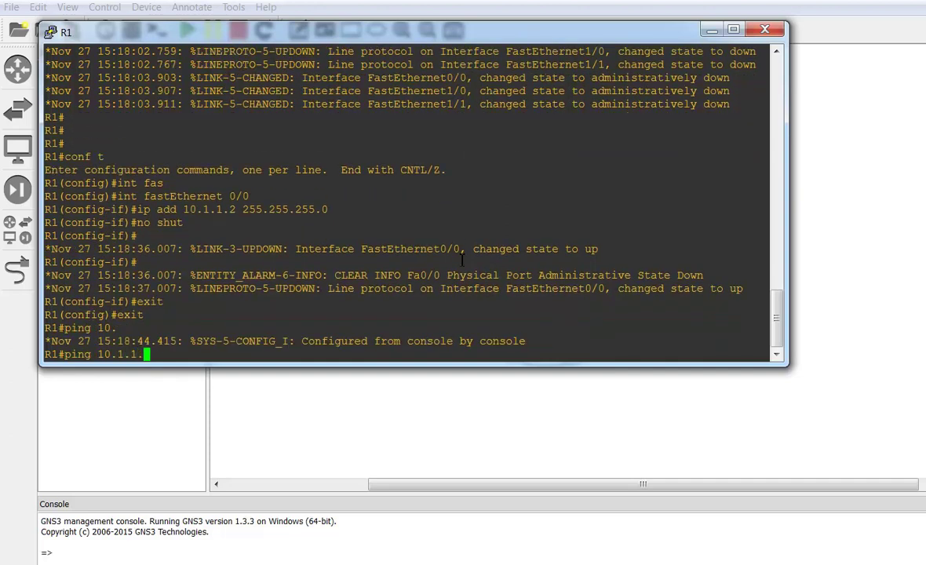
{"action": "type", "text": "1"}
{"action": "key", "text": "Return"}
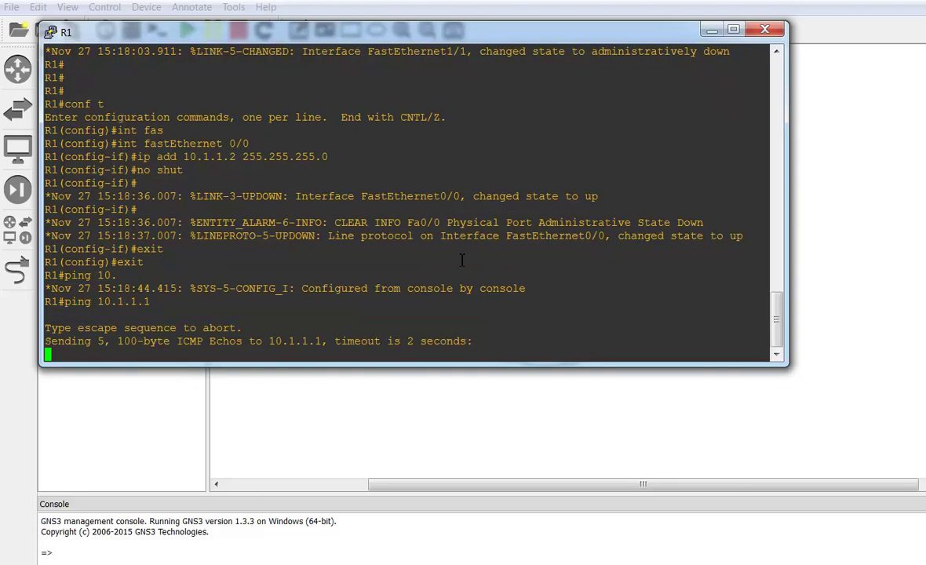
{"action": "key", "text": "Up"}
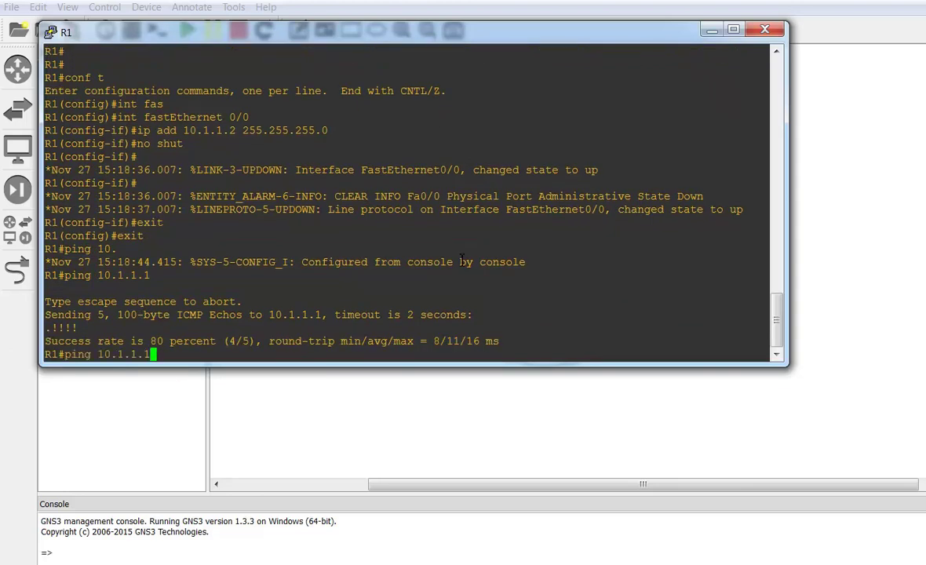
{"action": "key", "text": "Return"}
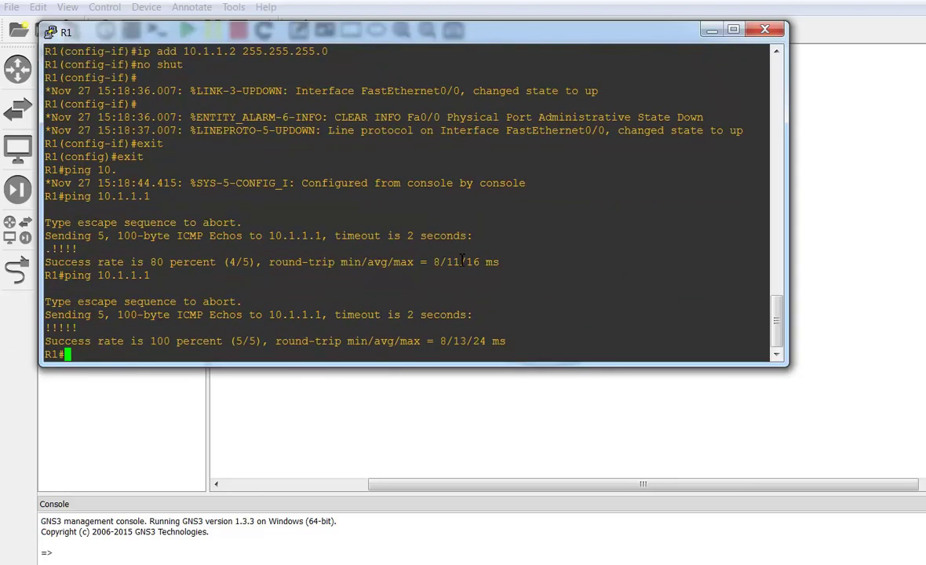